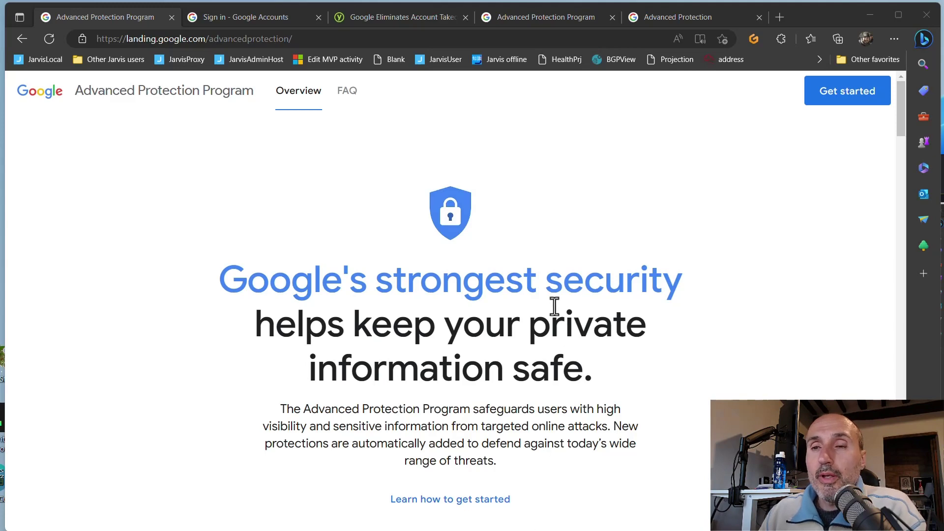
Step: Sign in to the existing account with its pasted password to reach the Advanced Protection page
{"action": "left_click", "coordinate": [827, 105]}
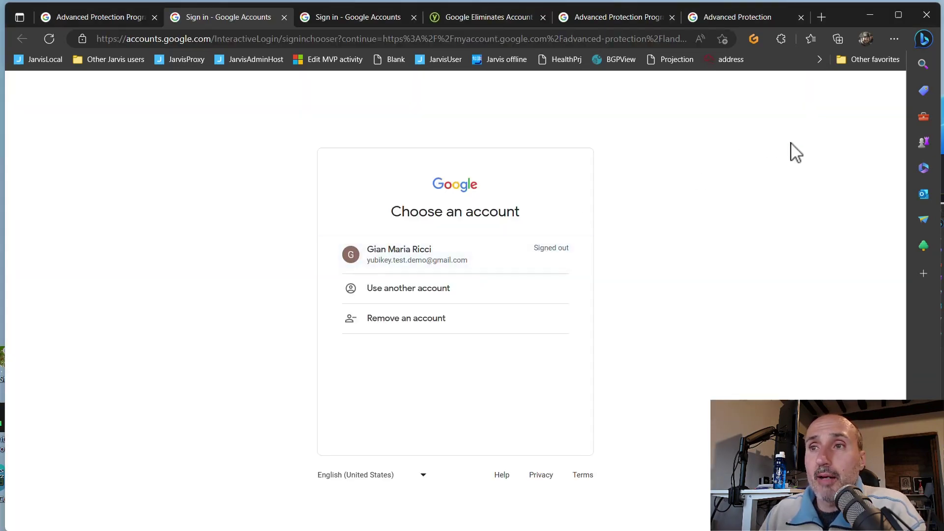
{"action": "left_click", "coordinate": [404, 257]}
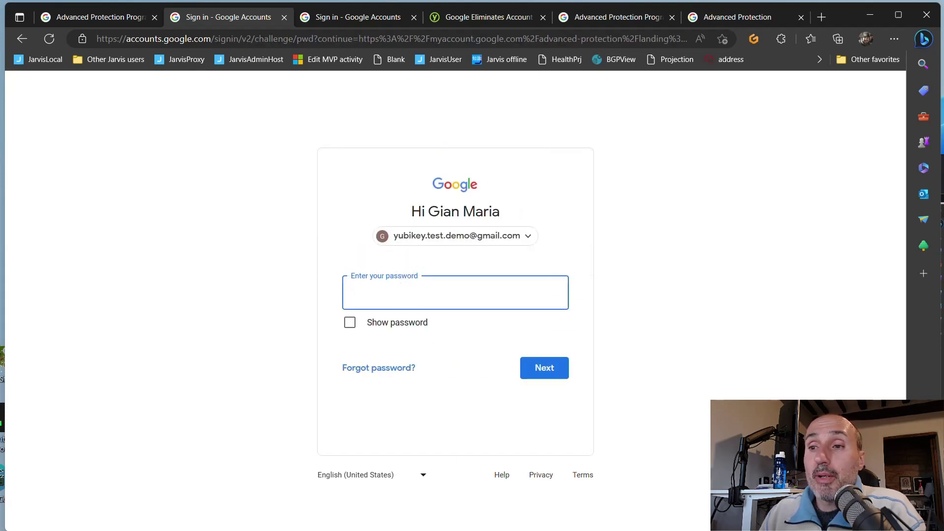
{"action": "key", "text": "ctrl+v"}
{"action": "left_click", "coordinate": [544, 373]}
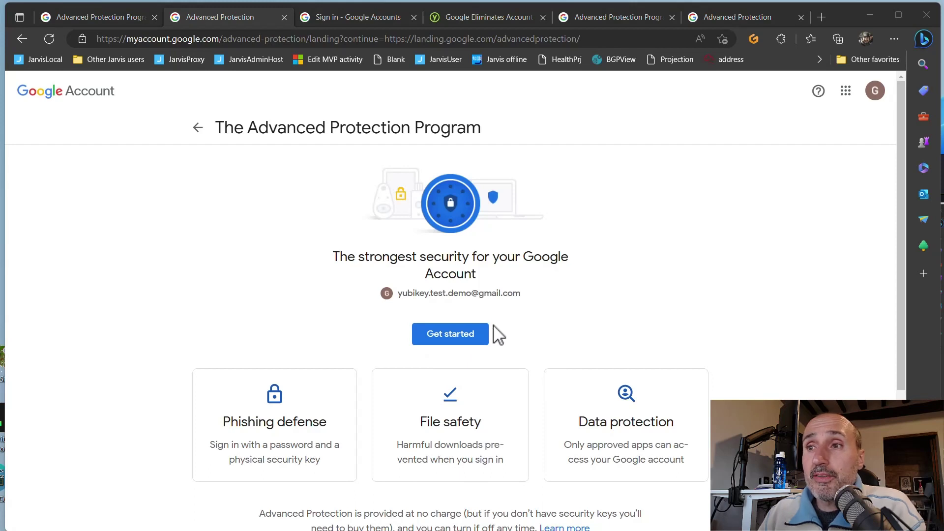
Step: Start Advanced Protection enrollment from the program's landing page
{"action": "left_click", "coordinate": [453, 345]}
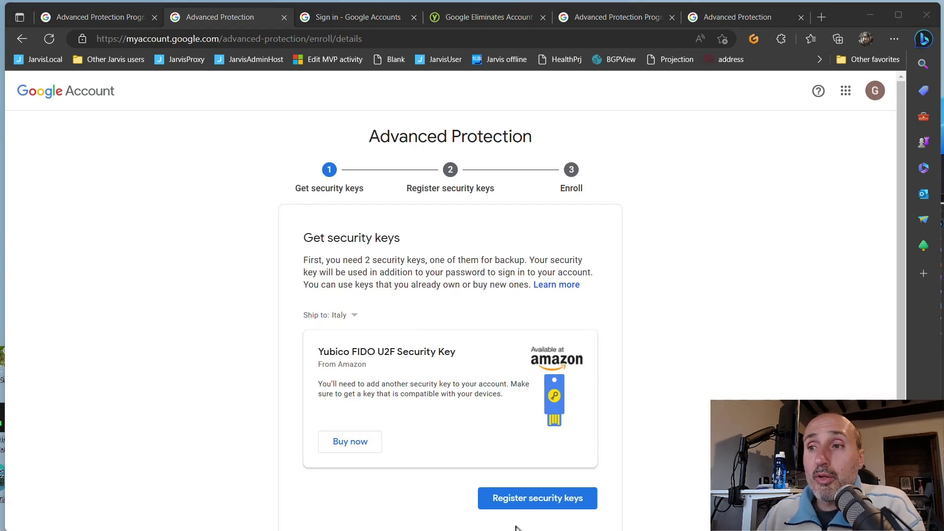
Step: Reach the Register security keys step (0 of 2 registered), then switch to the terminal
{"action": "left_click", "coordinate": [552, 506]}
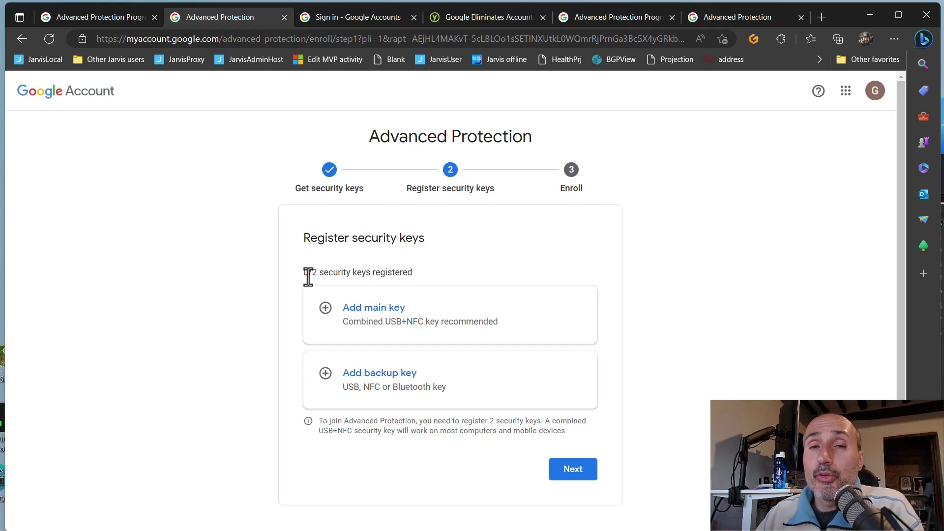
{"action": "key", "text": "alt+Tab"}
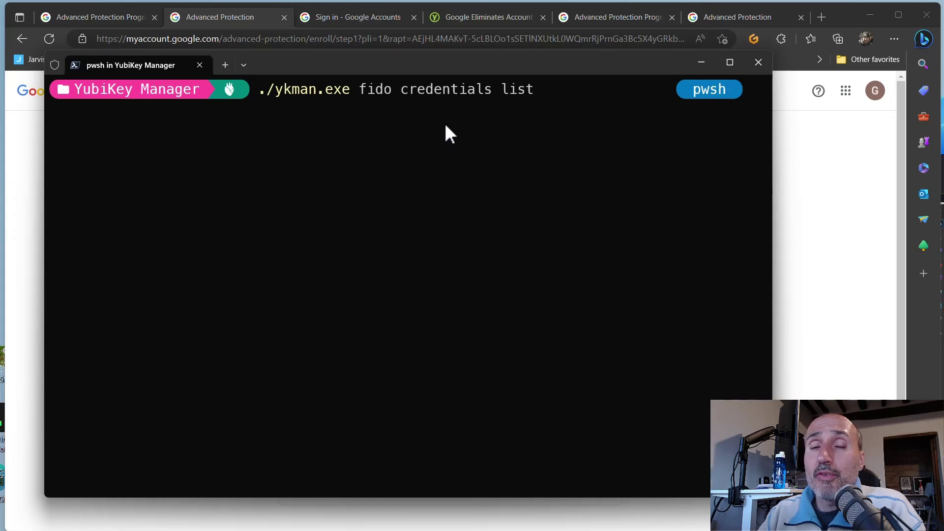
Step: List the key's FIDO credentials with ykman and its PIN, showing one Microsoft login
{"action": "key", "text": "Return"}
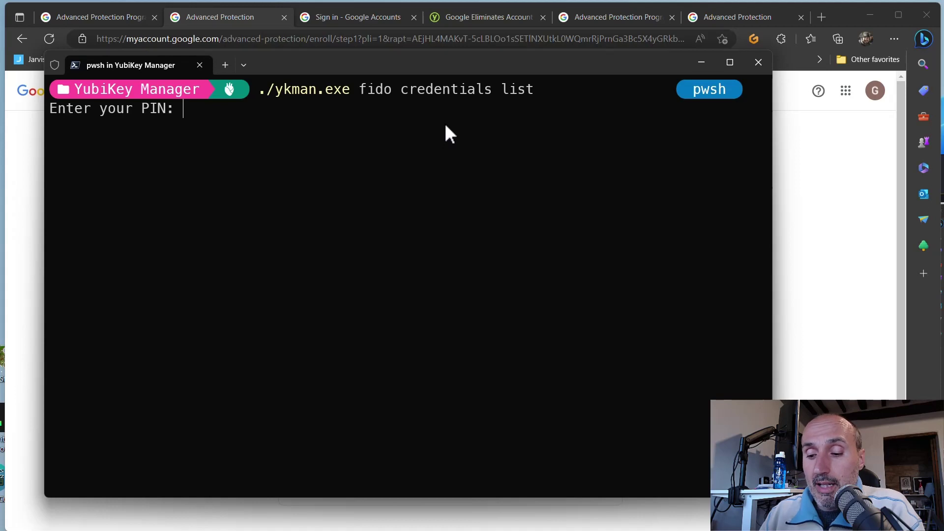
{"action": "key", "text": "Return"}
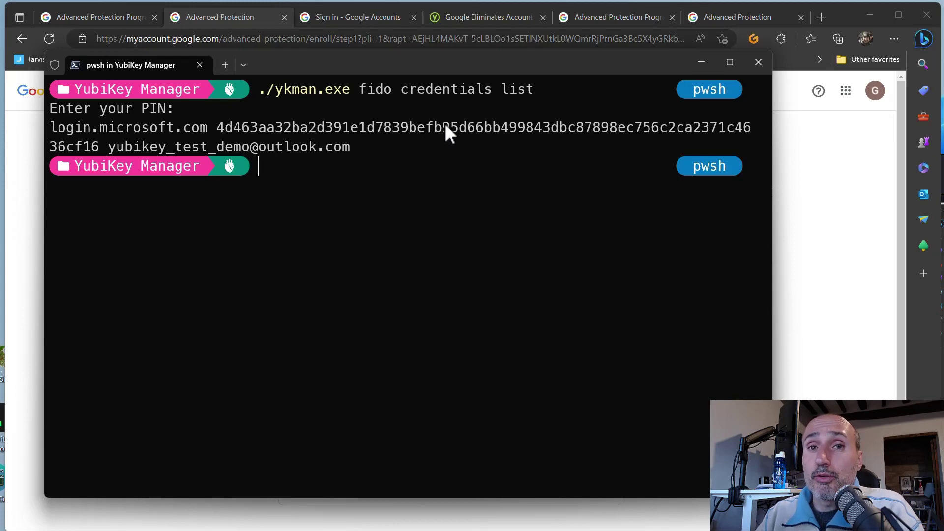
{"action": "key", "text": "alt+Tab"}
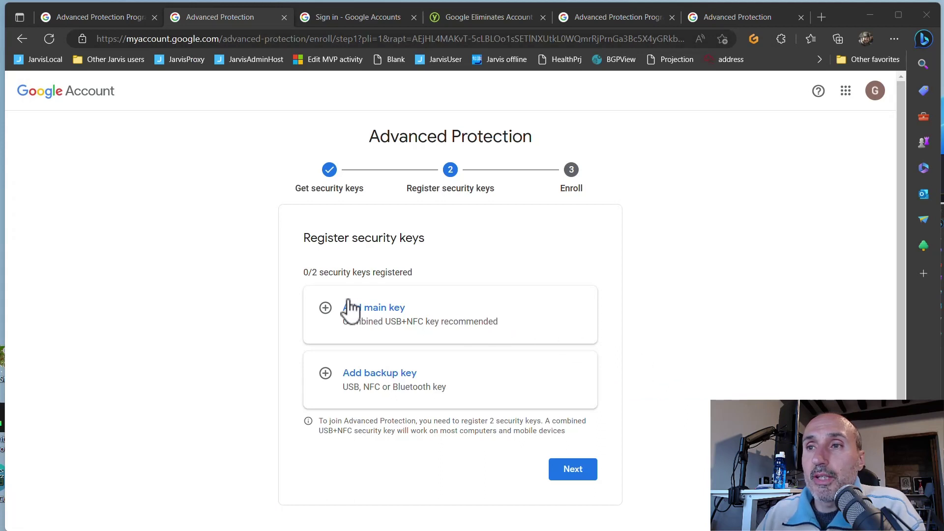
Step: Register the first YubiKey using its PIN and name it 'Main' (1 of 2 keys)
{"action": "left_click", "coordinate": [376, 317]}
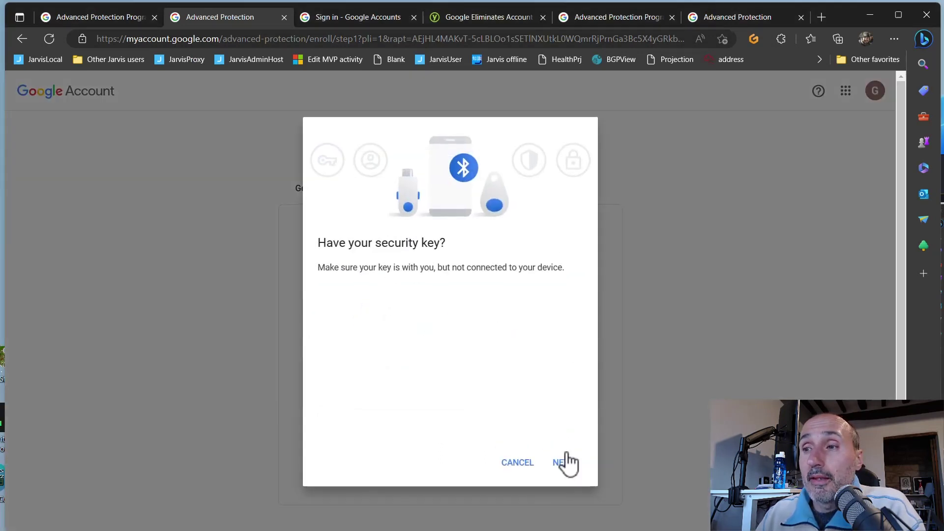
{"action": "left_click", "coordinate": [565, 465]}
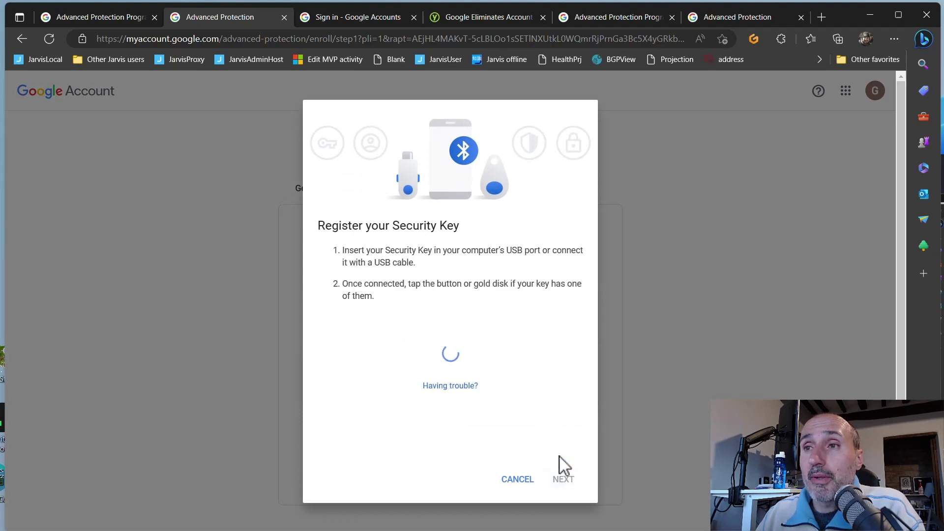
{"action": "left_click", "coordinate": [399, 332]}
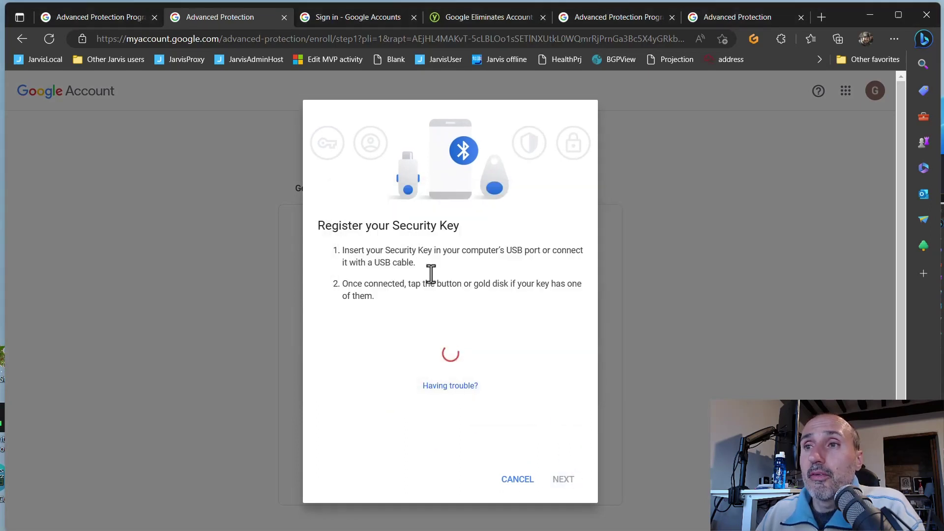
{"action": "left_click", "coordinate": [414, 316]}
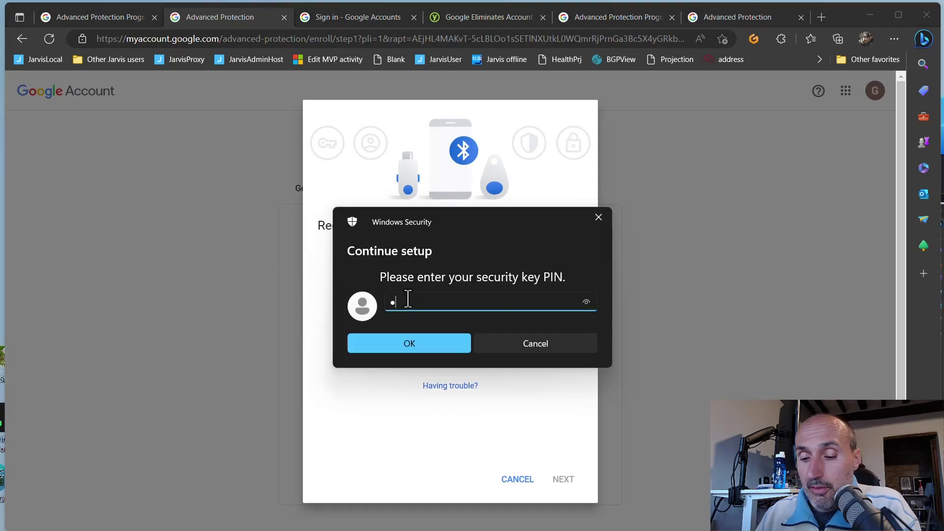
{"action": "key", "text": "Return"}
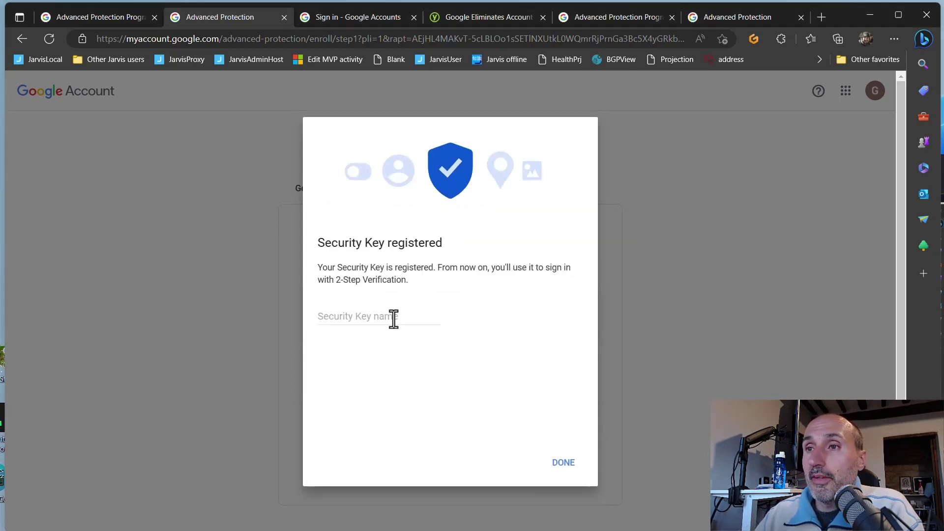
{"action": "left_click", "coordinate": [393, 316]}
{"action": "type", "text": "M"}
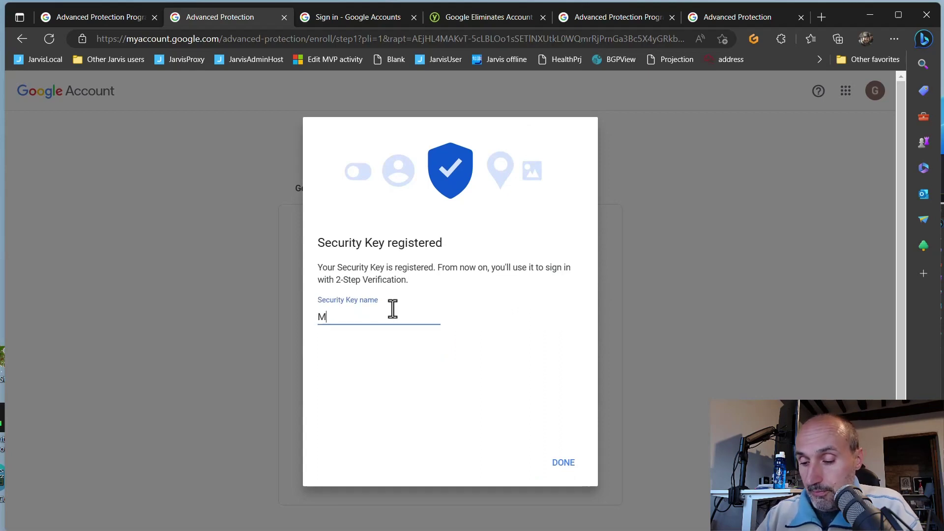
{"action": "type", "text": "ain"}
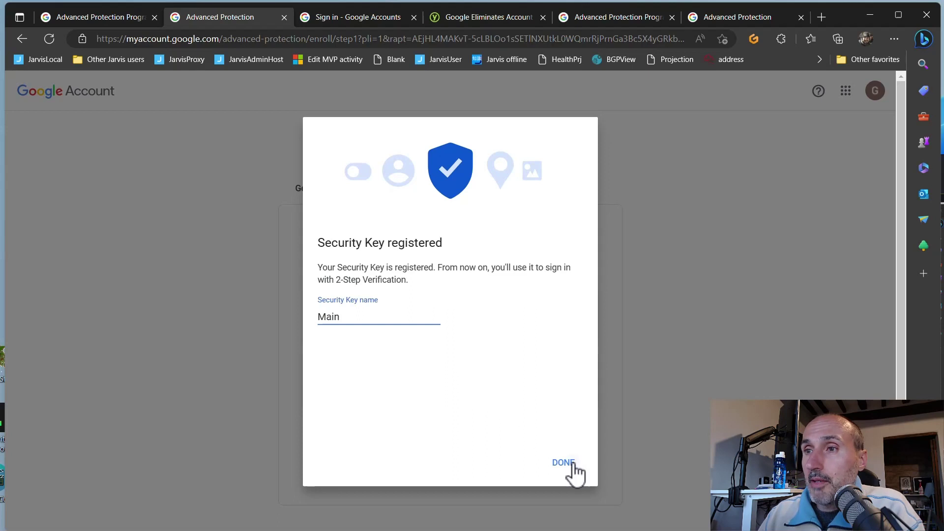
{"action": "left_click", "coordinate": [573, 466]}
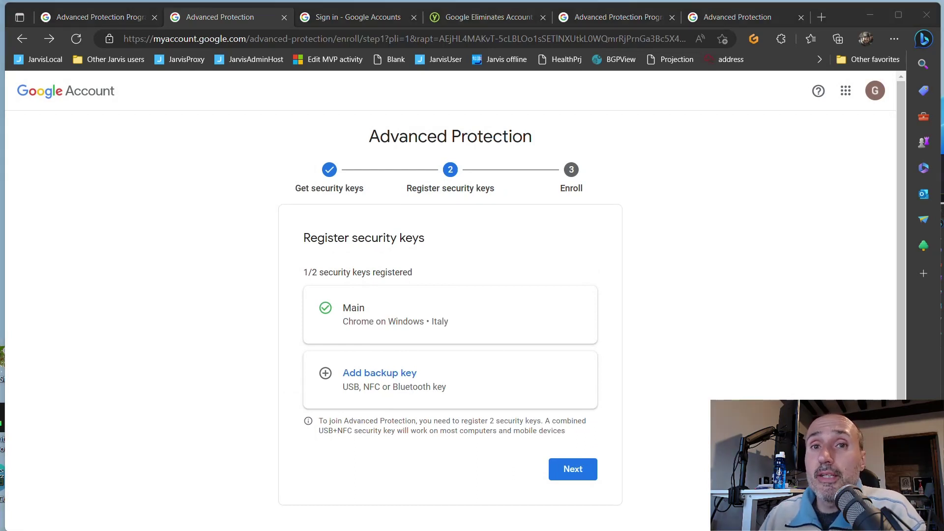
Step: Register the second YubiKey using its PIN and name it 'Backup', completing 2 of 2 keys
{"action": "left_click", "coordinate": [384, 380]}
{"action": "left_click", "coordinate": [568, 465]}
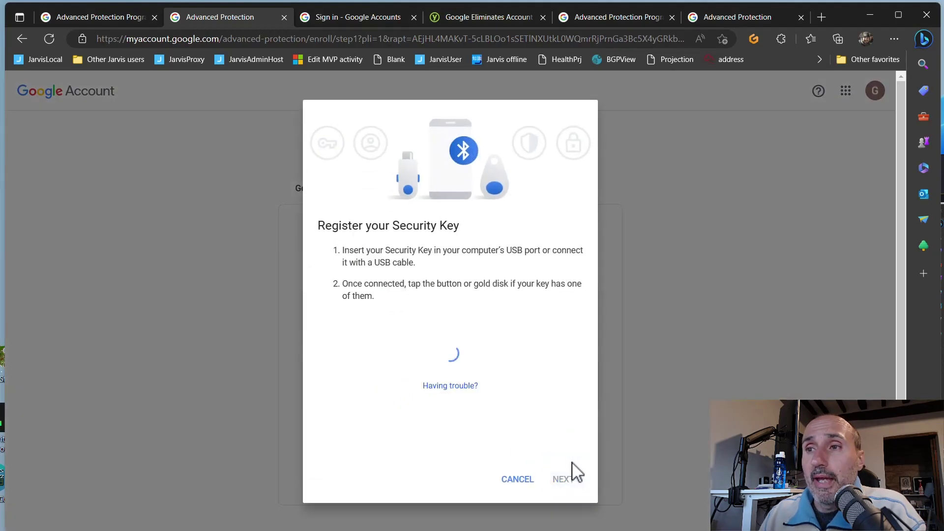
{"action": "left_click", "coordinate": [440, 334]}
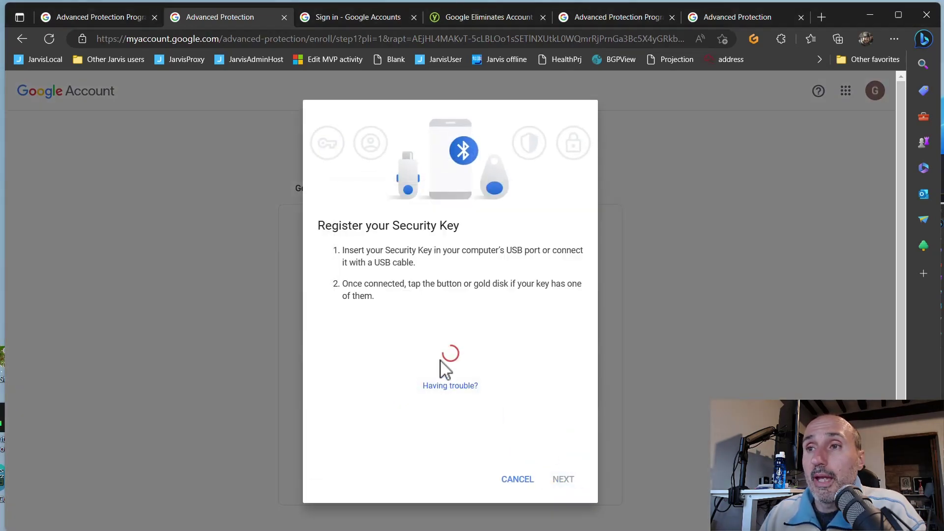
{"action": "left_click", "coordinate": [419, 315]}
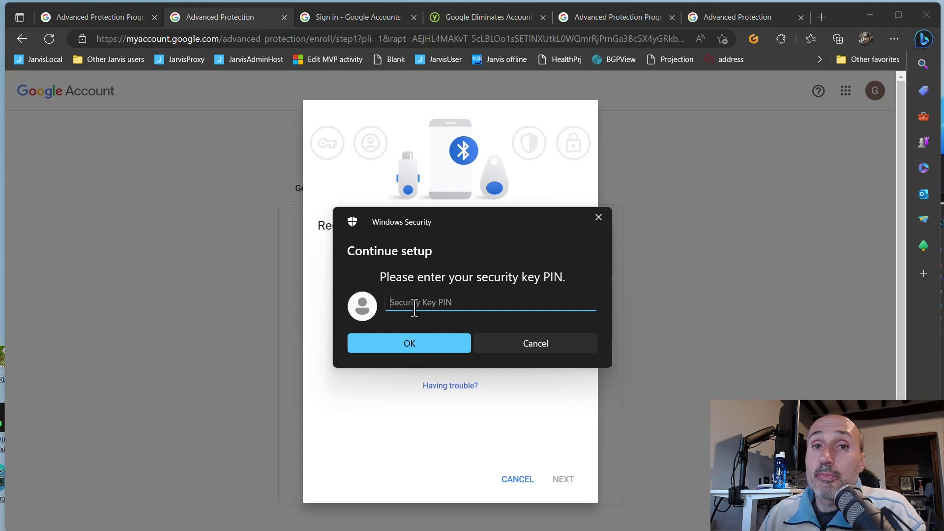
{"action": "type", "text": "11"}
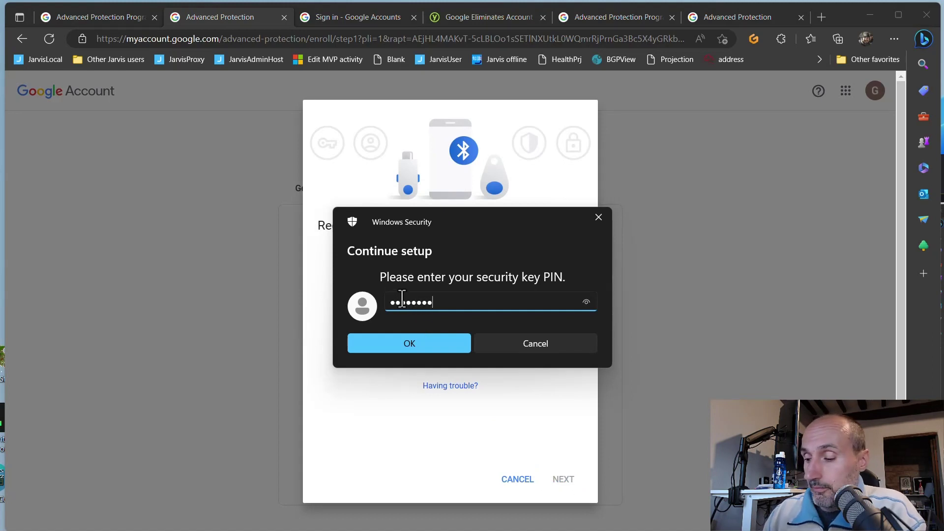
{"action": "key", "text": "Return"}
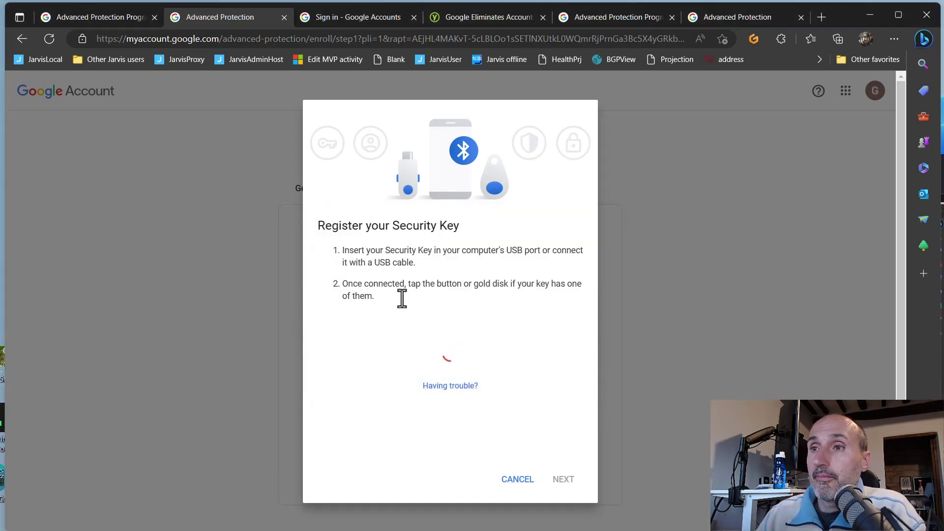
{"action": "left_click", "coordinate": [414, 313]}
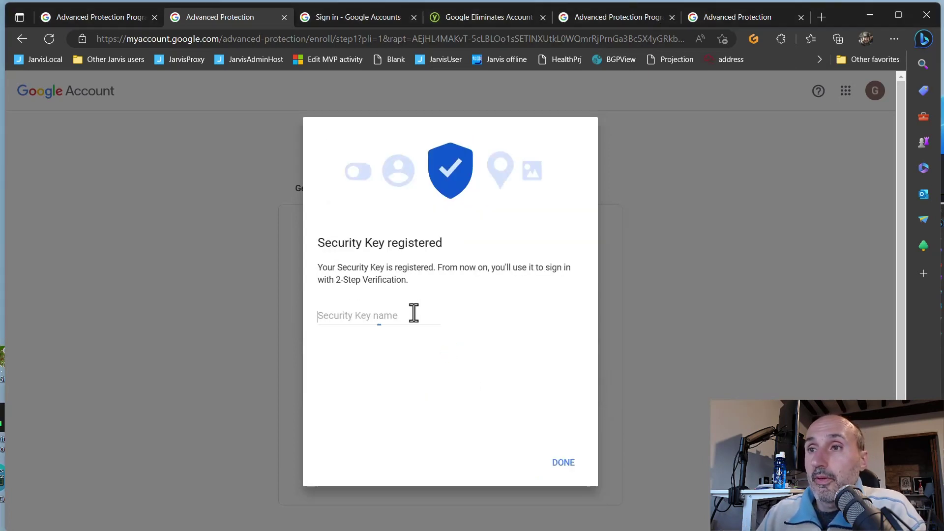
{"action": "type", "text": "Backup"}
{"action": "left_click", "coordinate": [564, 465]}
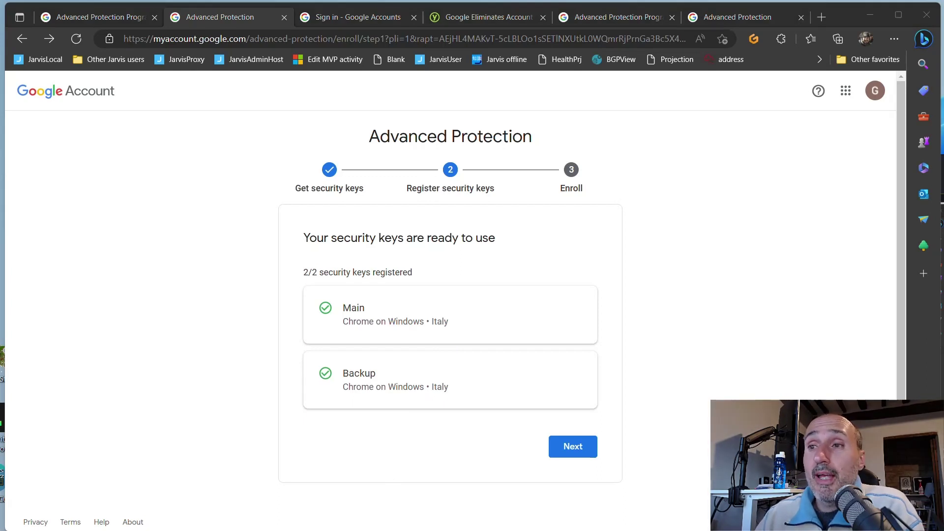
Step: Advance to the final Enroll step and open the sign-out-everywhere confirmation warning
{"action": "left_click", "coordinate": [570, 452]}
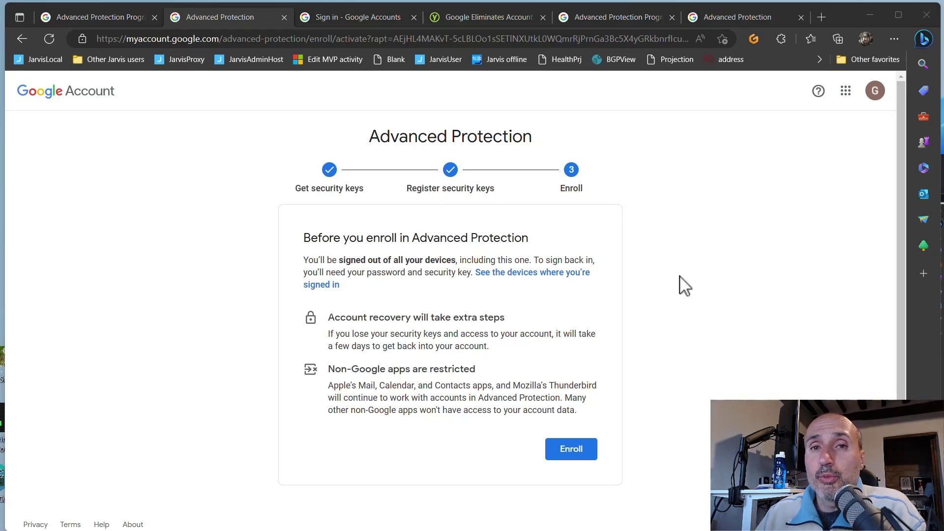
{"action": "left_click", "coordinate": [573, 451]}
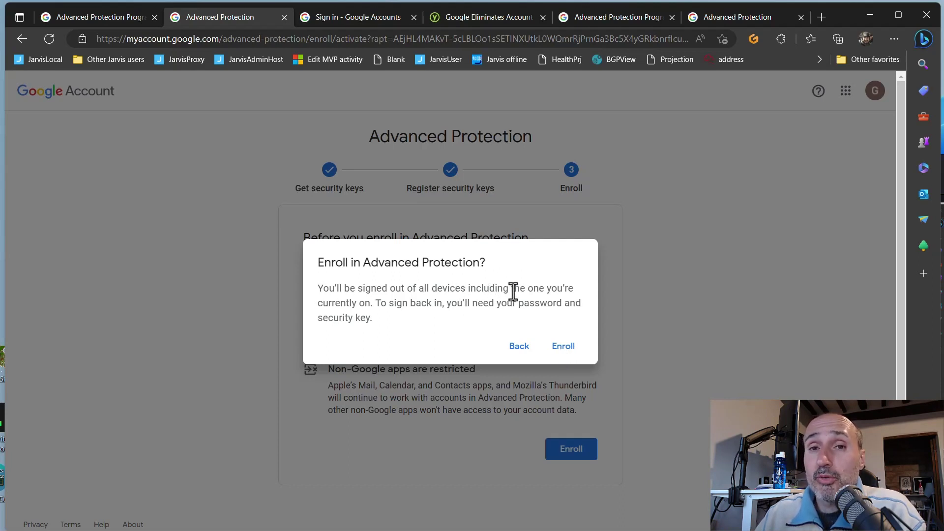
Step: Confirm the 'Enroll in Advanced Protection?' dialog, signing the account out on all devices
{"action": "left_click", "coordinate": [563, 347]}
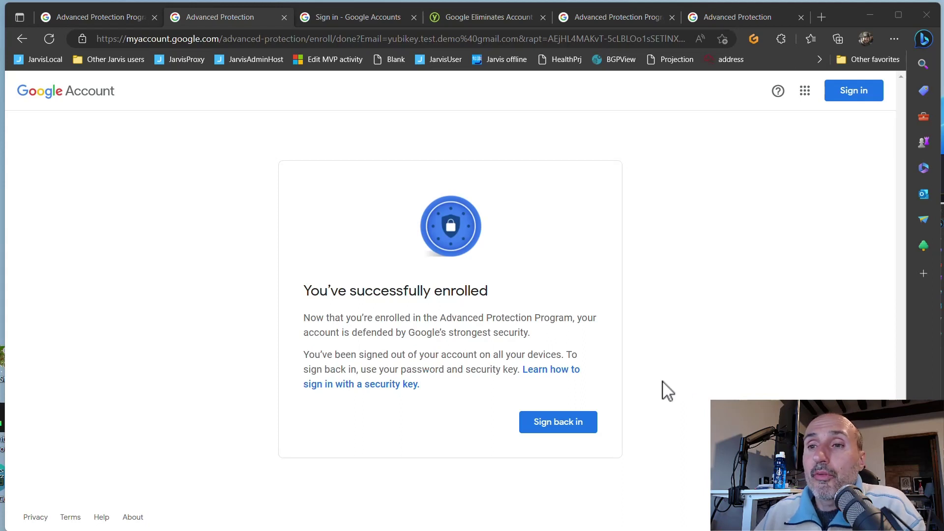
Step: Sign back in with the pasted password and YubiKey, landing on the account home page
{"action": "left_click", "coordinate": [566, 437]}
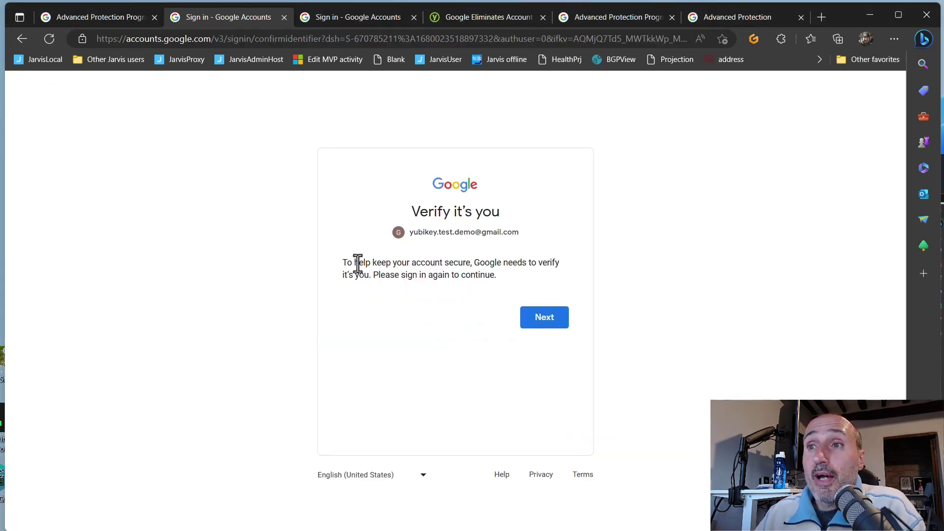
{"action": "left_click", "coordinate": [555, 319]}
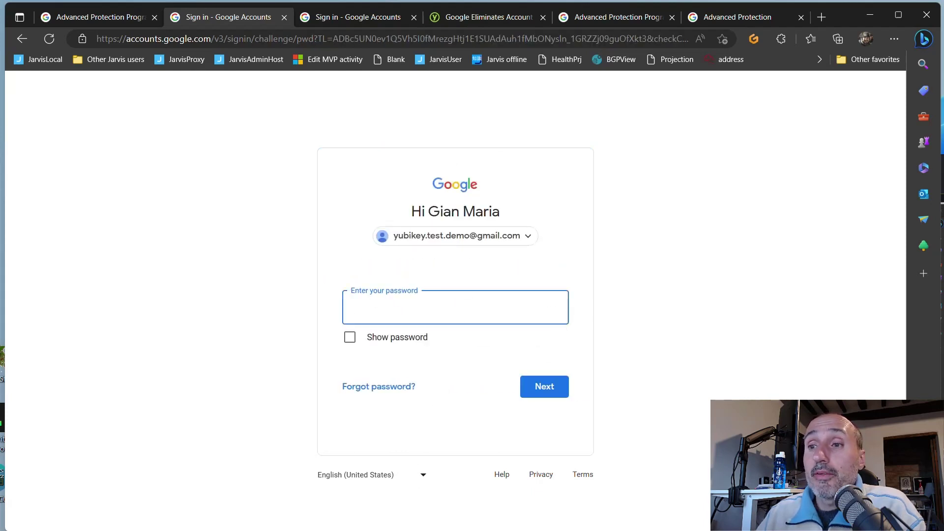
{"action": "key", "text": "ctrl+v"}
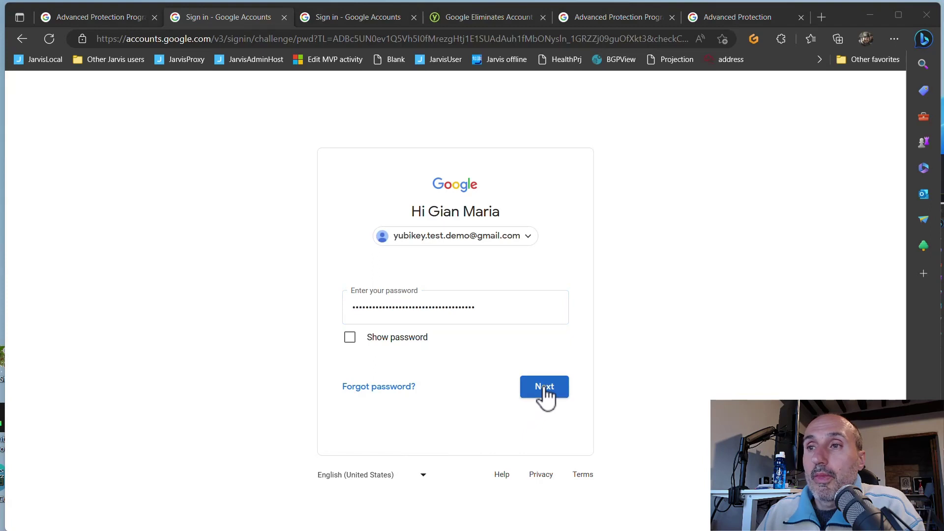
{"action": "left_click", "coordinate": [544, 390]}
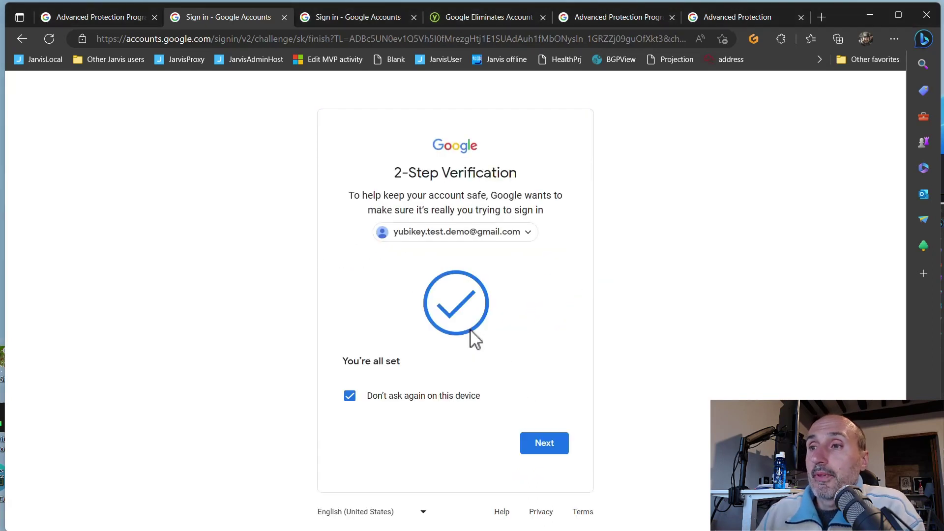
{"action": "left_click", "coordinate": [554, 445]}
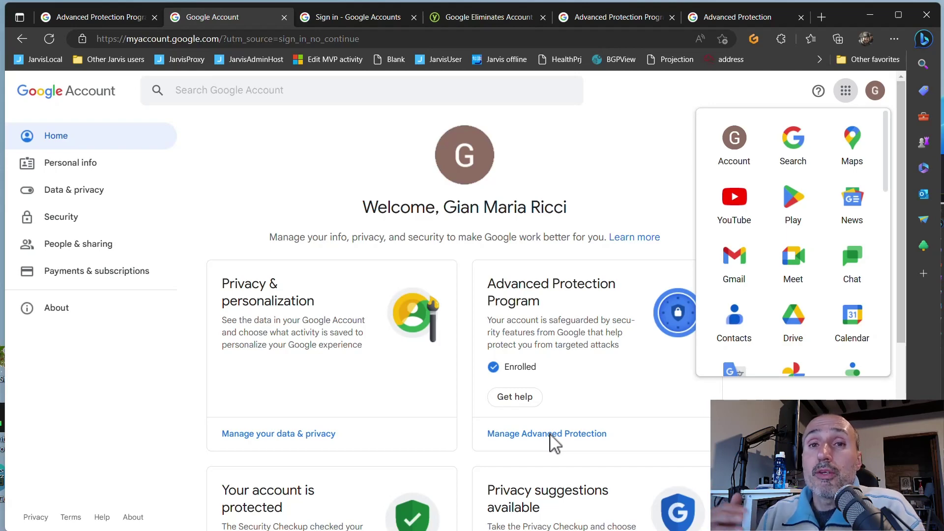
Step: Check that the Security keys list shows Main and Backup, then return to Security
{"action": "left_click", "coordinate": [525, 443]}
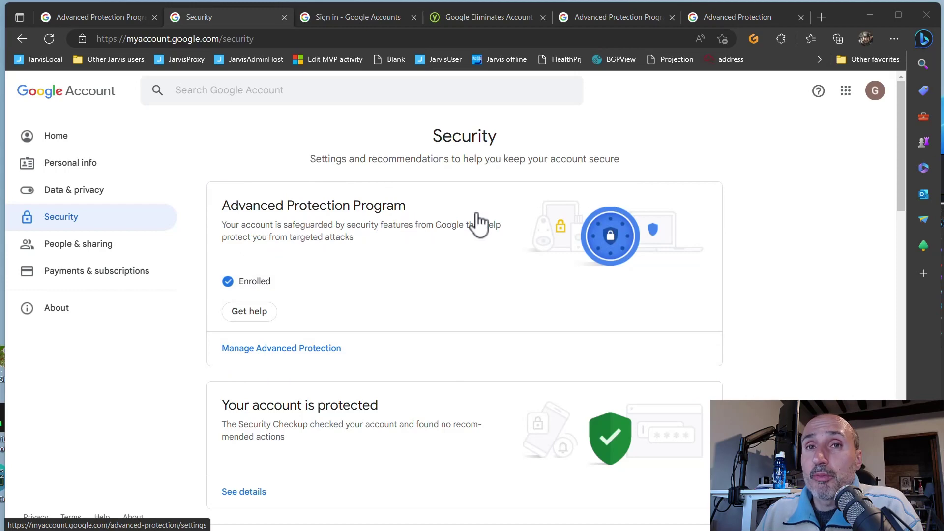
{"action": "scroll", "coordinate": [500, 250], "scroll_direction": "down", "scroll_amount": 4}
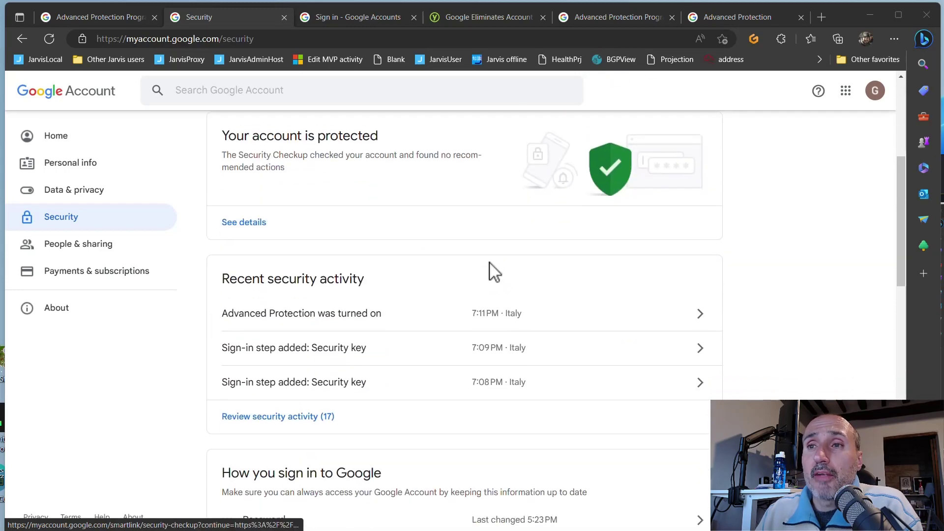
{"action": "scroll", "coordinate": [492, 274], "scroll_direction": "down", "scroll_amount": 3}
{"action": "scroll", "coordinate": [482, 278], "scroll_direction": "down", "scroll_amount": 1}
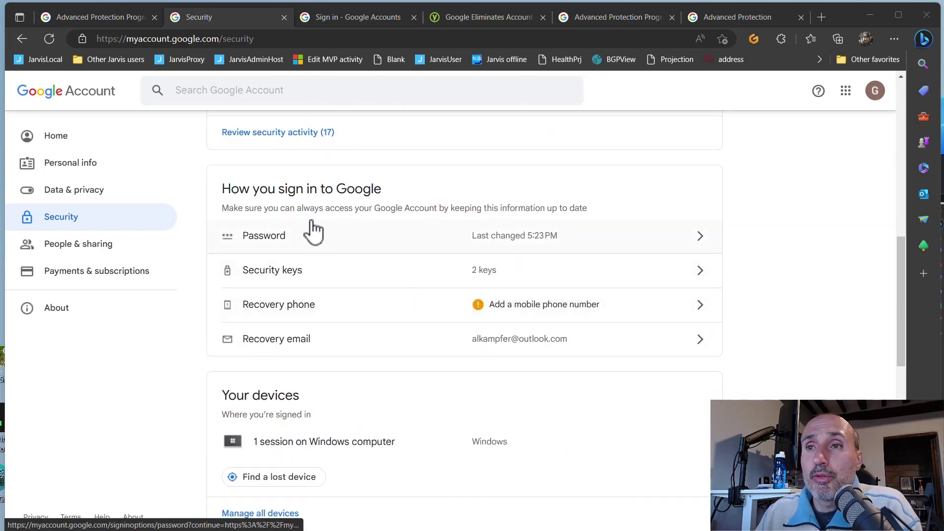
{"action": "left_click", "coordinate": [273, 286]}
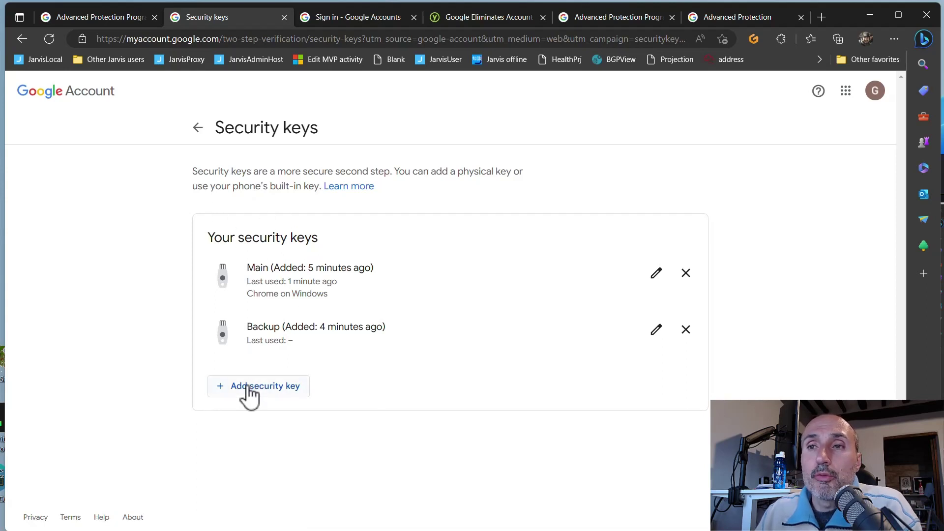
{"action": "key", "text": "alt+Left"}
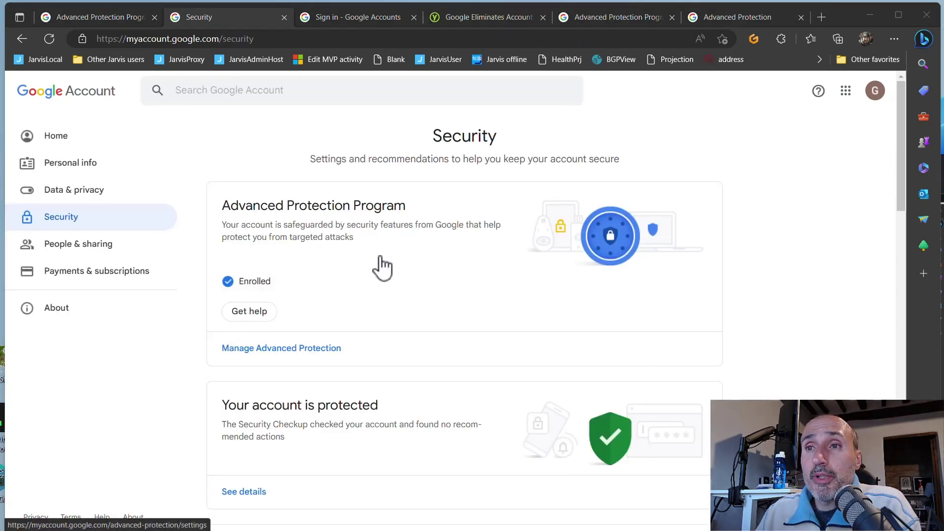
Step: Open the Advanced Protection settings page from Security to review enrollment, keys and recovery
{"action": "left_click", "coordinate": [271, 354]}
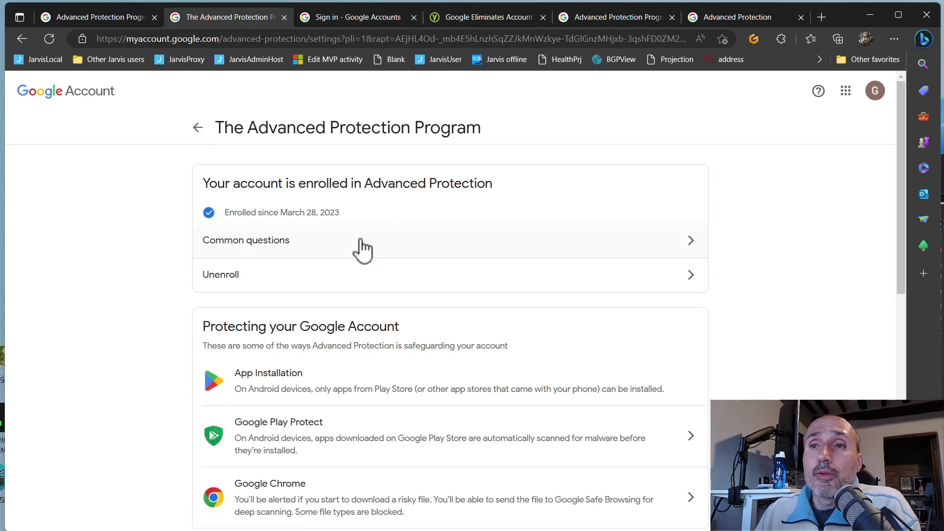
{"action": "scroll", "coordinate": [360, 255], "scroll_direction": "down", "scroll_amount": 2}
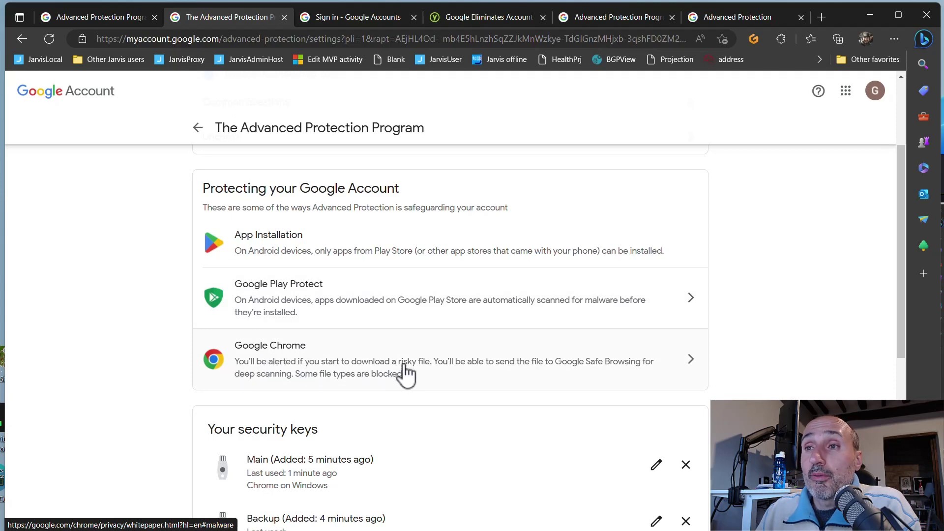
{"action": "scroll", "coordinate": [420, 337], "scroll_direction": "down", "scroll_amount": 4}
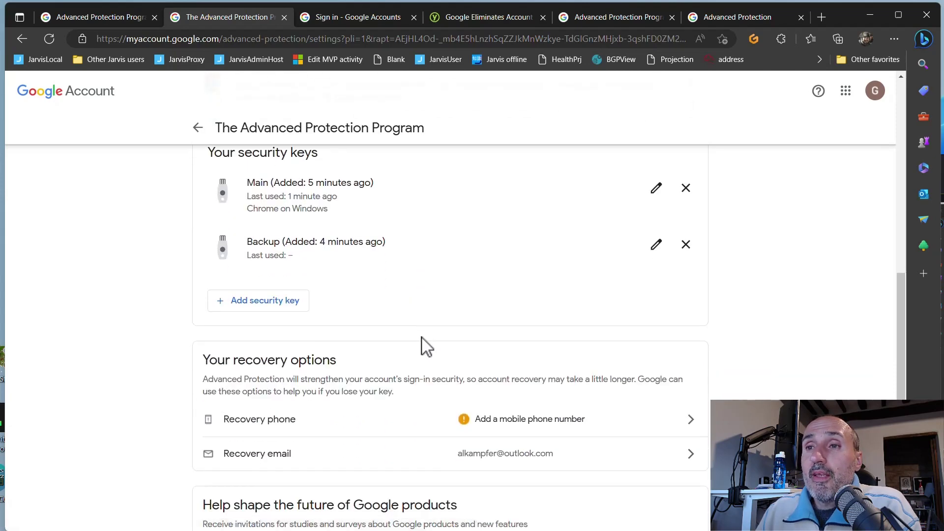
{"action": "scroll", "coordinate": [420, 340], "scroll_direction": "down", "scroll_amount": 1}
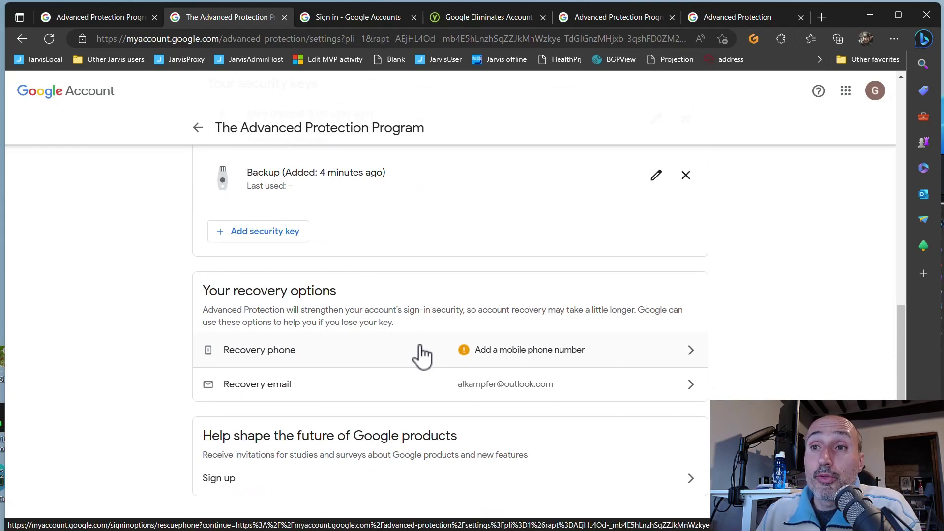
{"action": "scroll", "coordinate": [419, 355], "scroll_direction": "up", "scroll_amount": 2}
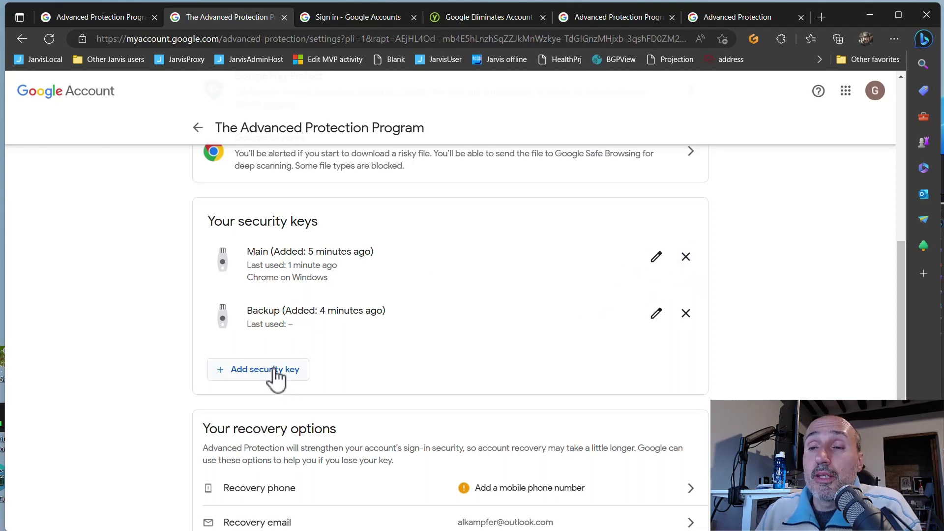
{"action": "scroll", "coordinate": [466, 306], "scroll_direction": "down", "scroll_amount": 2}
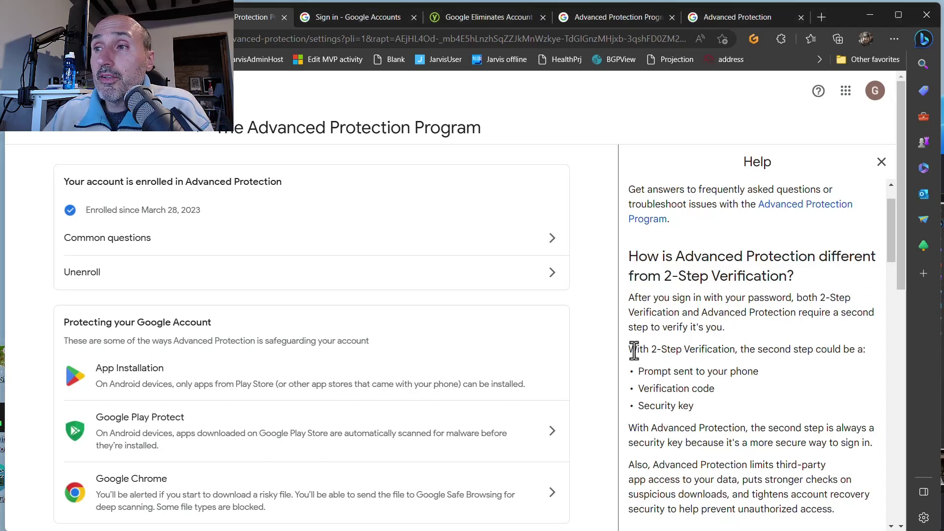
{"action": "left_click_drag", "start_coordinate": [633, 351], "coordinate": [878, 357]}
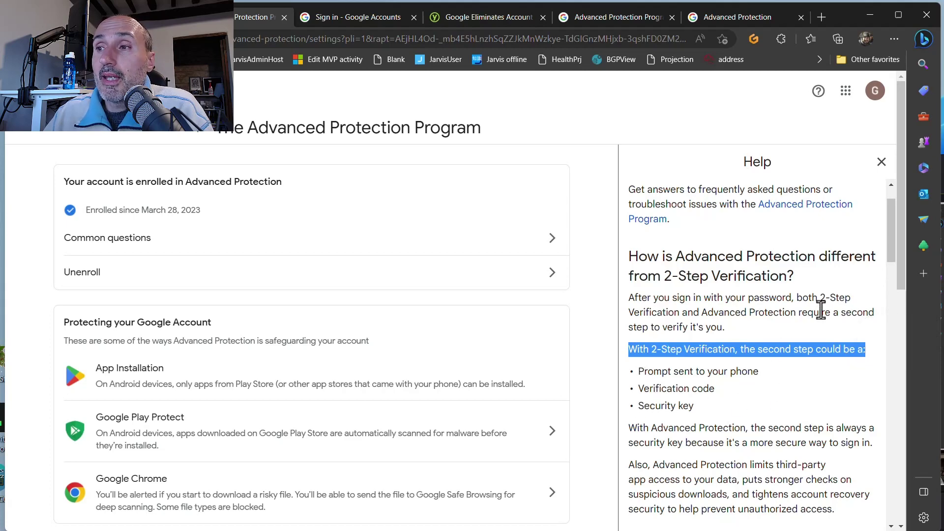
{"action": "scroll", "coordinate": [805, 310], "scroll_direction": "down", "scroll_amount": 2}
{"action": "left_click_drag", "start_coordinate": [629, 323], "coordinate": [876, 341]}
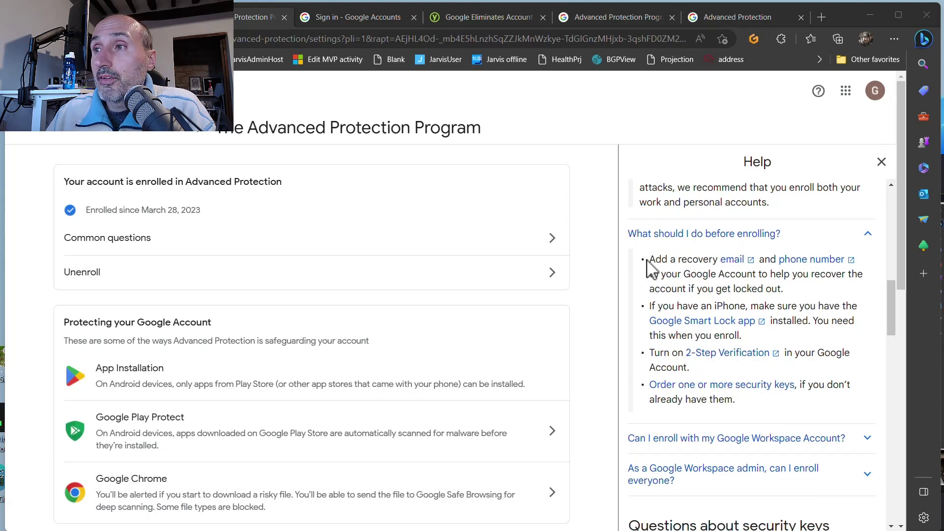
{"action": "left_click_drag", "start_coordinate": [649, 264], "coordinate": [794, 304]}
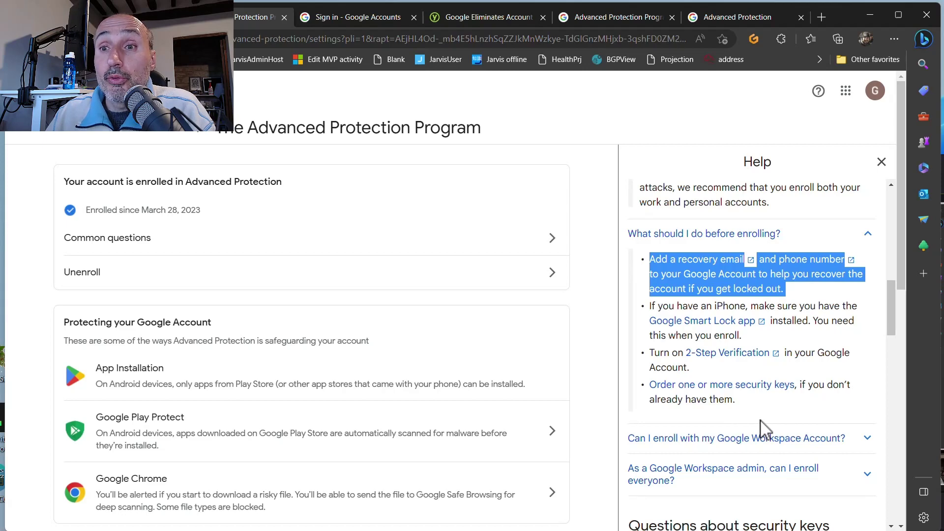
{"action": "left_click", "coordinate": [411, 405]}
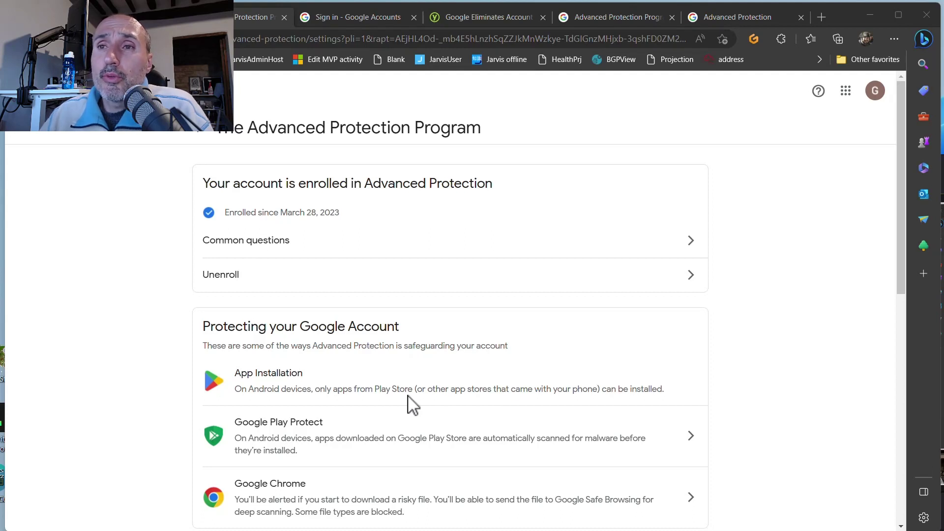
{"action": "left_click", "coordinate": [221, 281]}
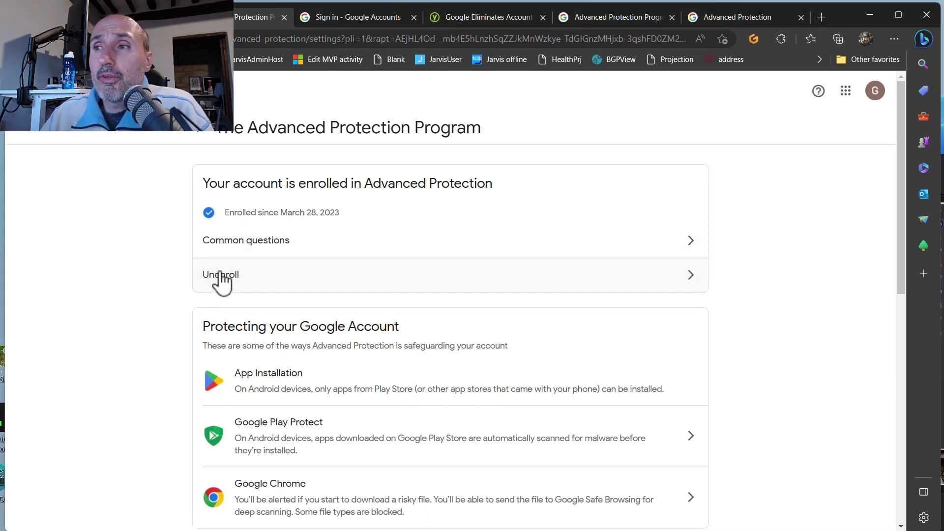